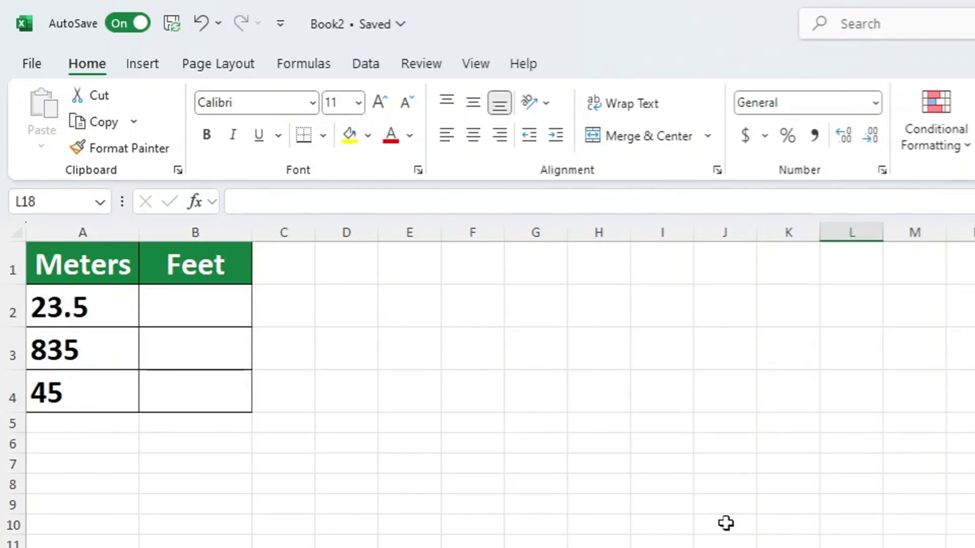
- Start =CONVERT( in B2 with A2 (23.5 meters) as the number
{"action": "left_click", "coordinate": [227, 313]}
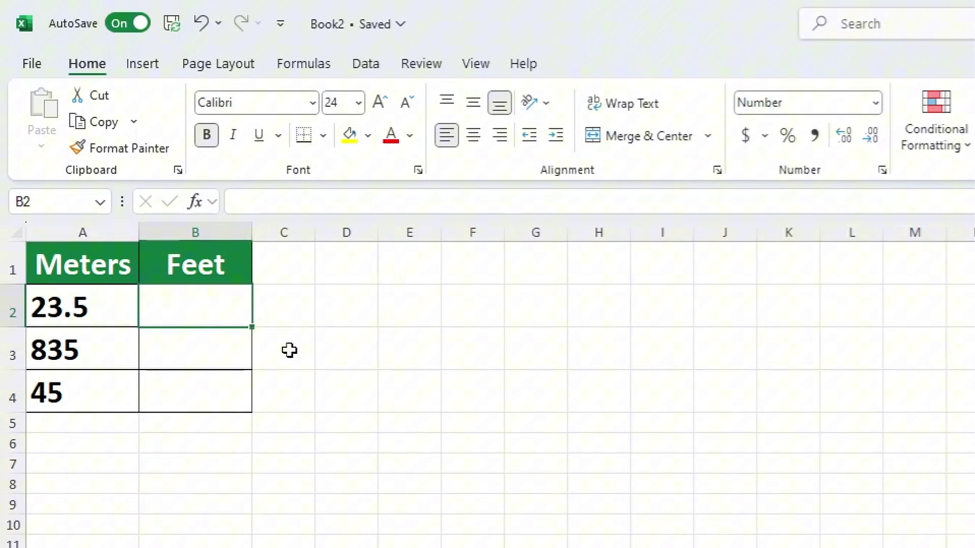
{"action": "type", "text": "="}
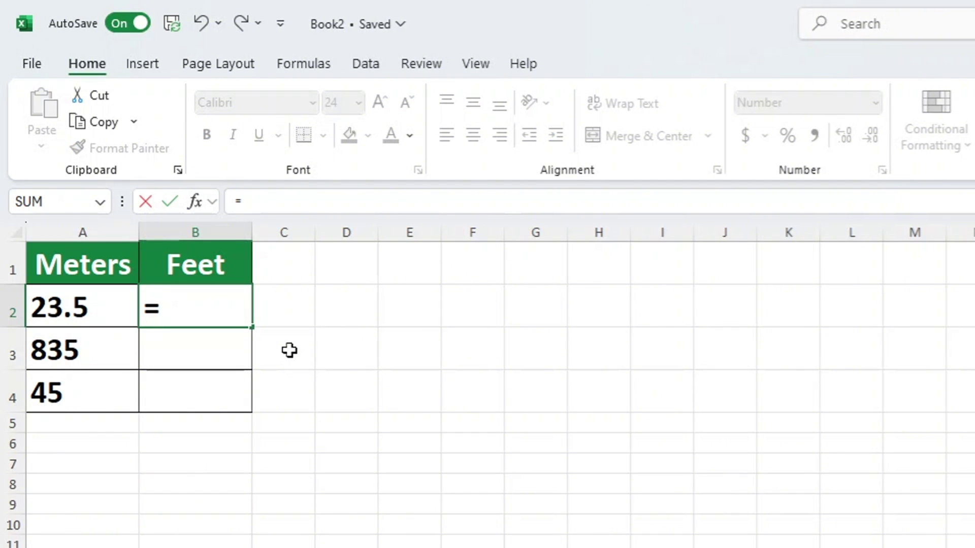
{"action": "type", "text": "con"}
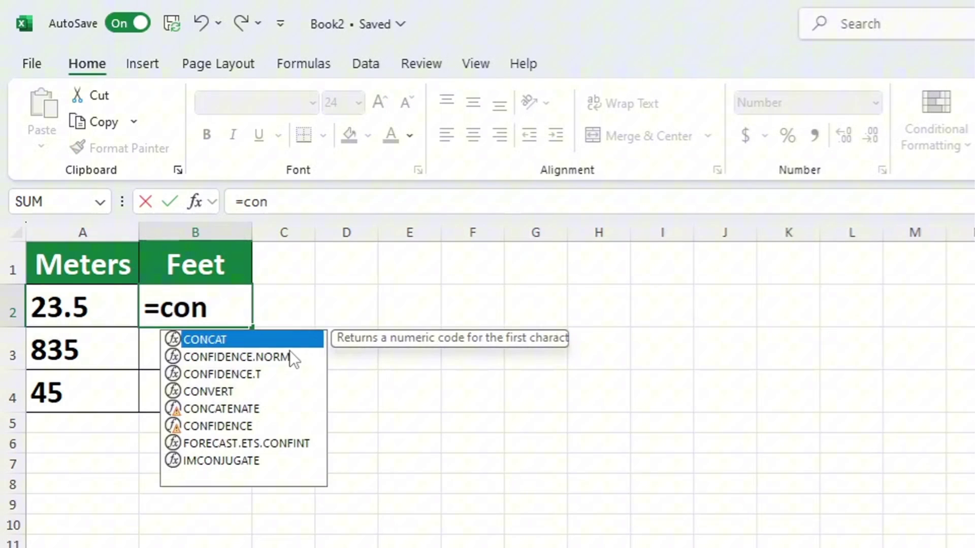
{"action": "type", "text": "vert"}
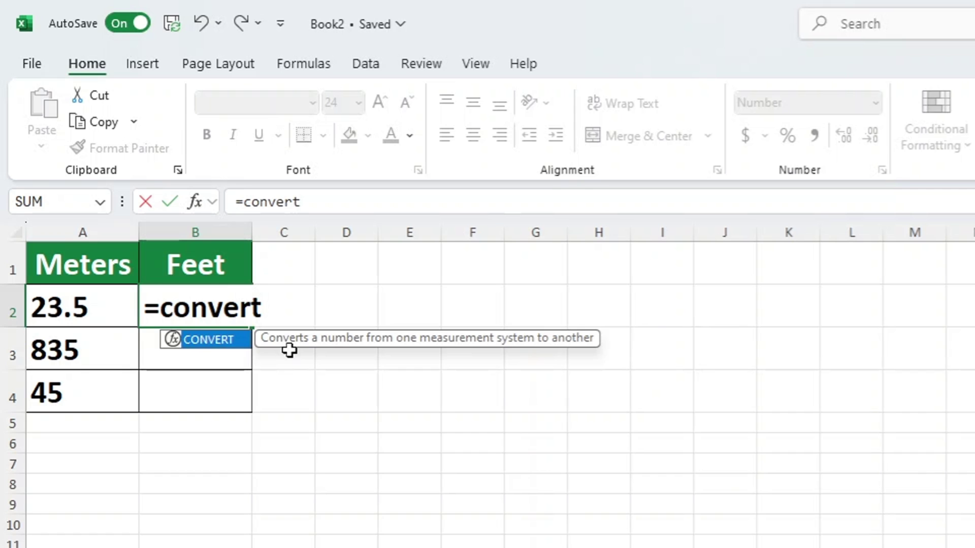
{"action": "double_click", "coordinate": [234, 344]}
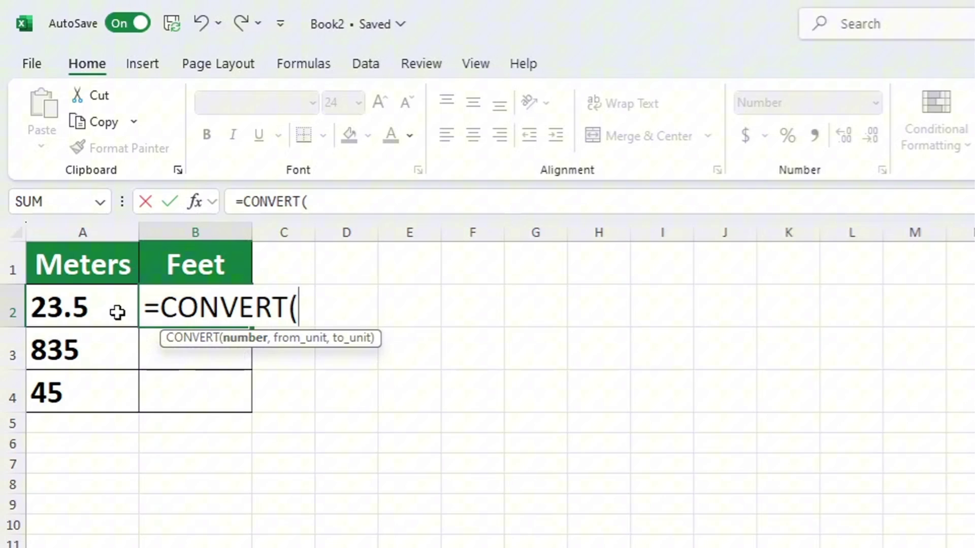
{"action": "left_click", "coordinate": [117, 312]}
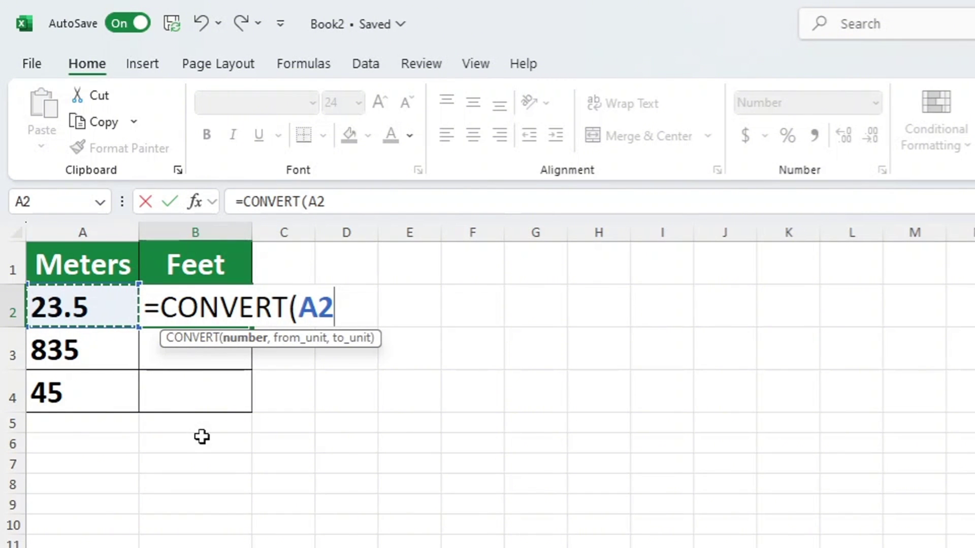
{"action": "type", "text": ","}
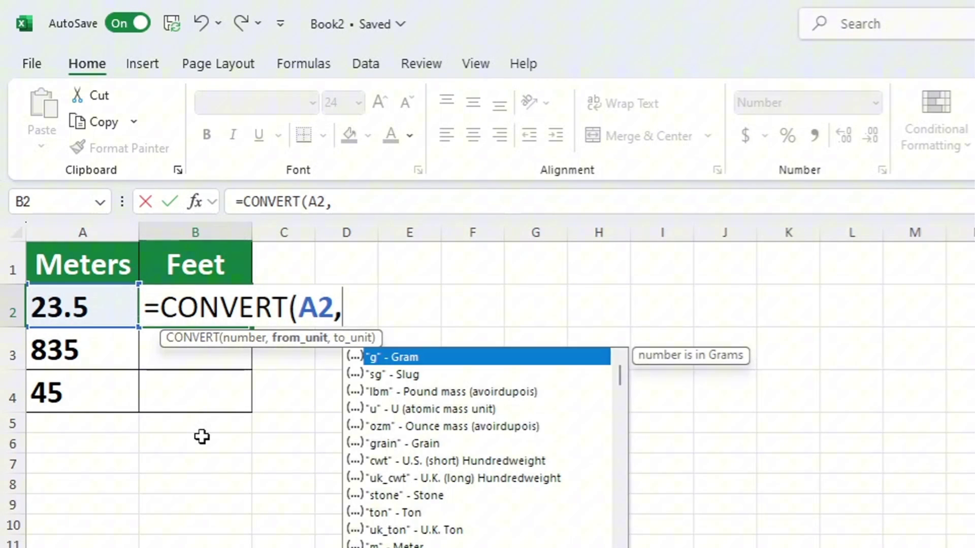
{"action": "scroll", "coordinate": [518, 460], "scroll_direction": "down", "scroll_amount": 3}
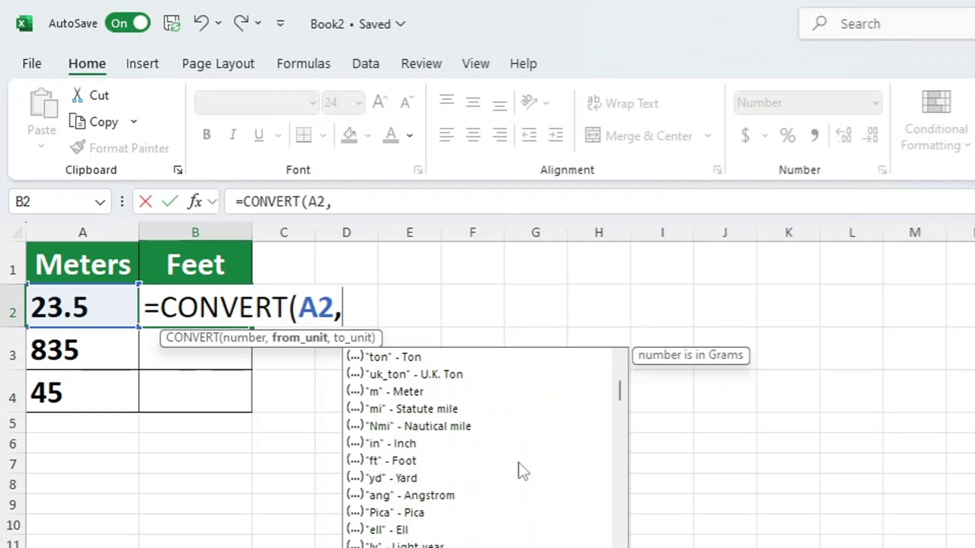
{"action": "scroll", "coordinate": [518, 465], "scroll_direction": "down", "scroll_amount": 2}
{"action": "scroll", "coordinate": [518, 468], "scroll_direction": "down", "scroll_amount": 5}
{"action": "scroll", "coordinate": [518, 470], "scroll_direction": "down", "scroll_amount": 3}
{"action": "scroll", "coordinate": [519, 470], "scroll_direction": "down", "scroll_amount": 2}
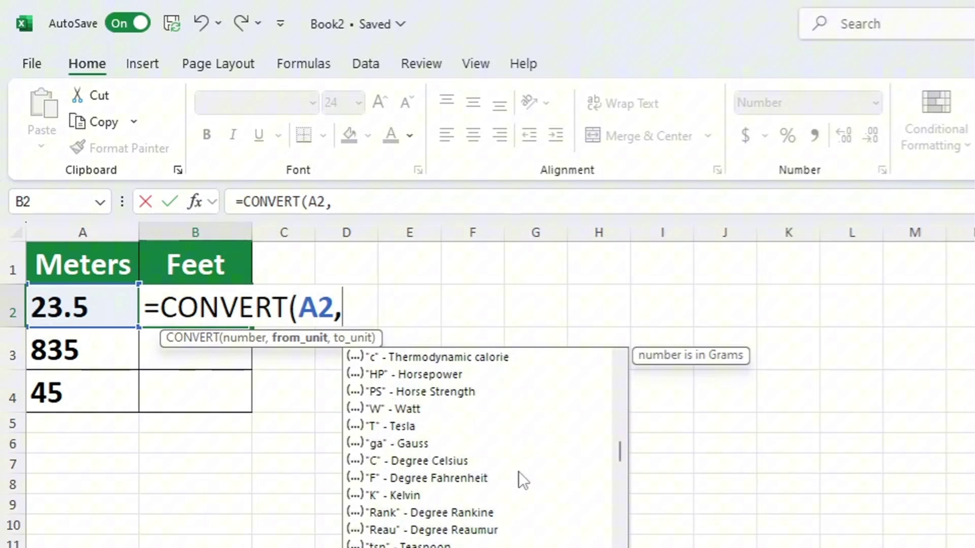
{"action": "scroll", "coordinate": [518, 471], "scroll_direction": "down", "scroll_amount": 3}
{"action": "scroll", "coordinate": [518, 471], "scroll_direction": "down", "scroll_amount": 2}
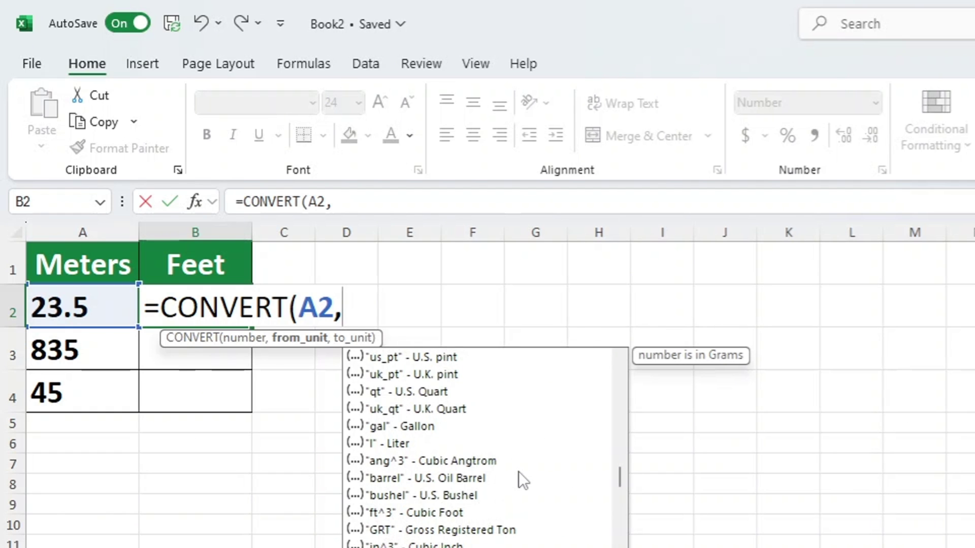
{"action": "type", "text": "\"m"}
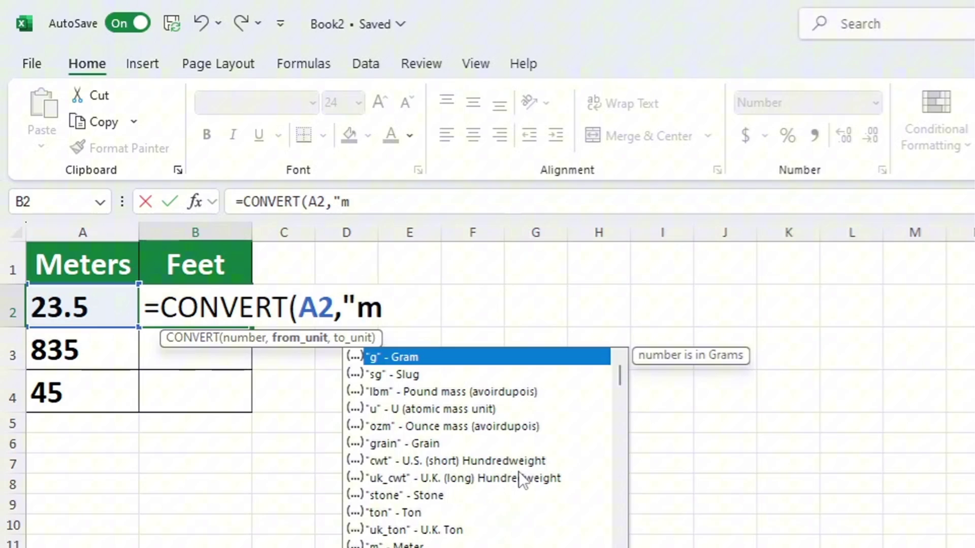
{"action": "type", "text": "\""}
{"action": "type", "text": ","}
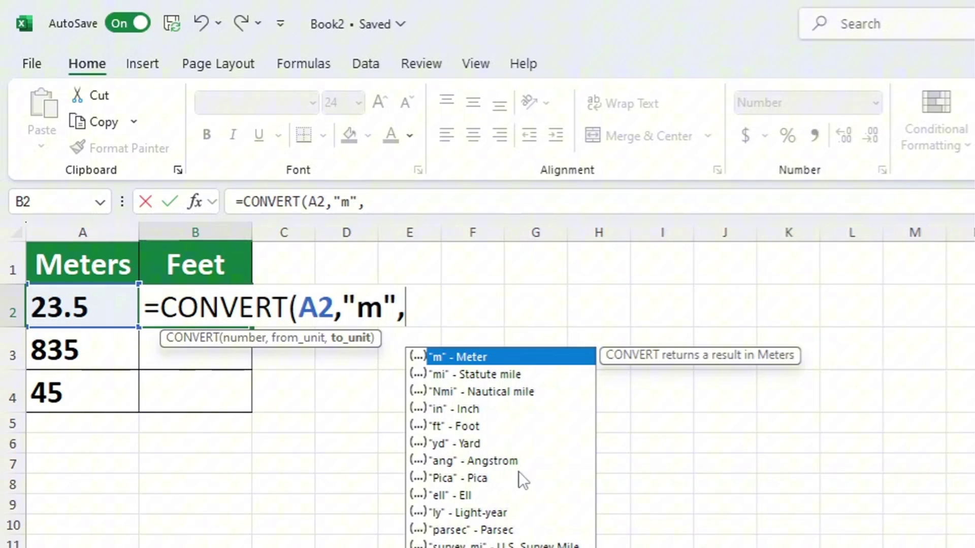
- Complete B2 as =CONVERT(A2,"m","ft"), showing 77 feet
{"action": "type", "text": "\"ft"}
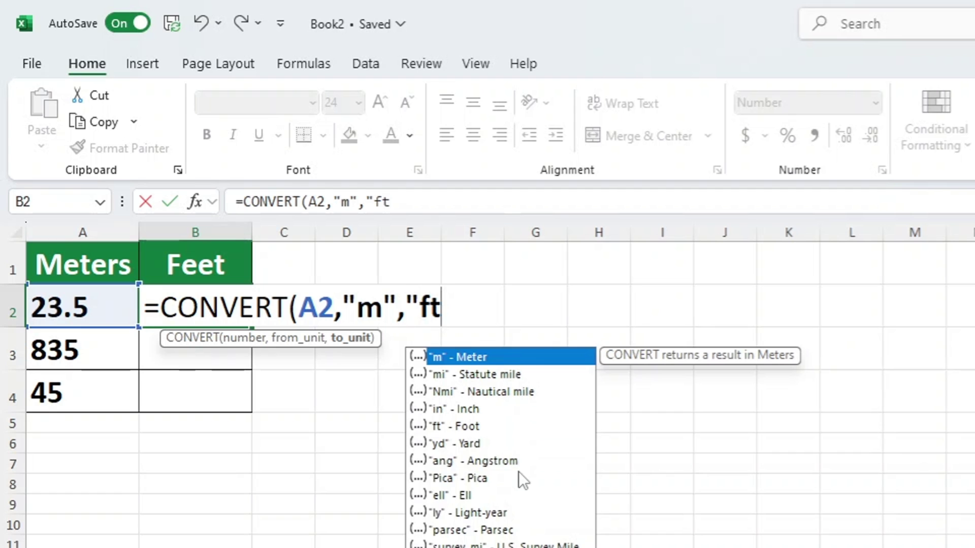
{"action": "type", "text": "\""}
{"action": "type", "text": ")"}
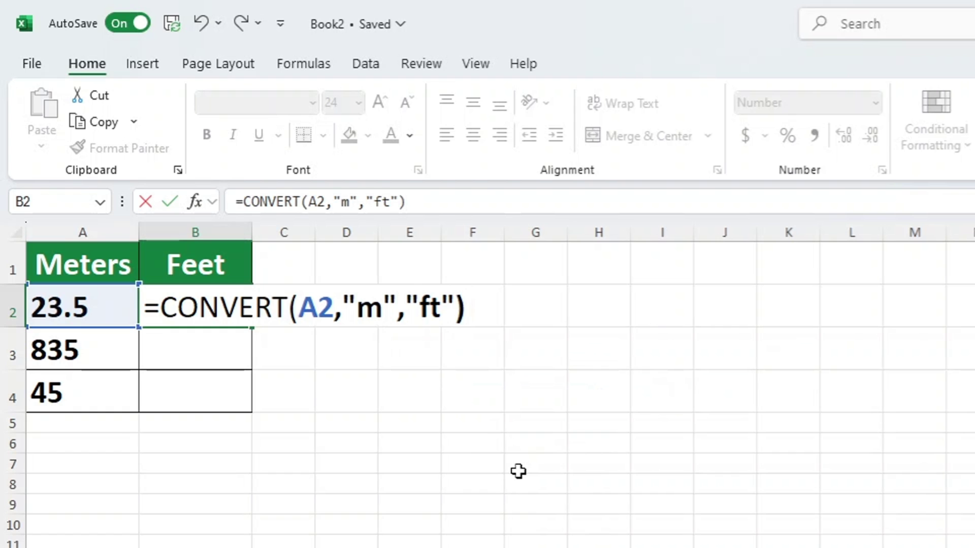
{"action": "key", "text": "Return"}
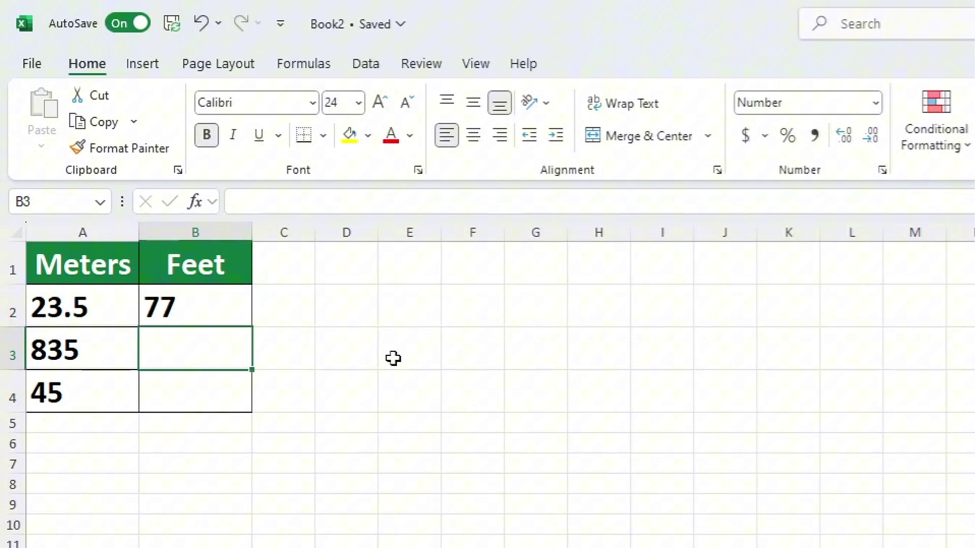
- Fill the B2 formula down to B4, giving 2740 and 148 feet
{"action": "left_click", "coordinate": [239, 304]}
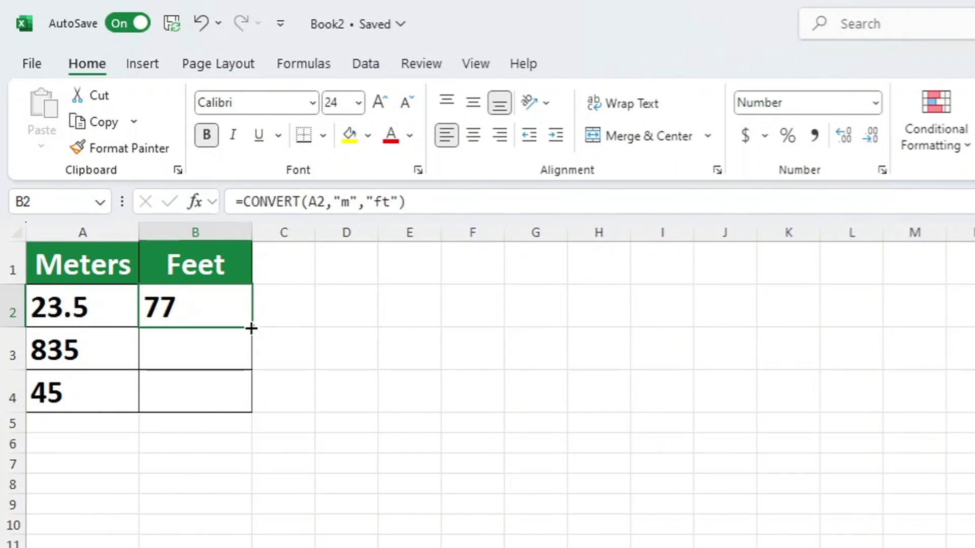
{"action": "left_click_drag", "start_coordinate": [251, 327], "coordinate": [251, 401]}
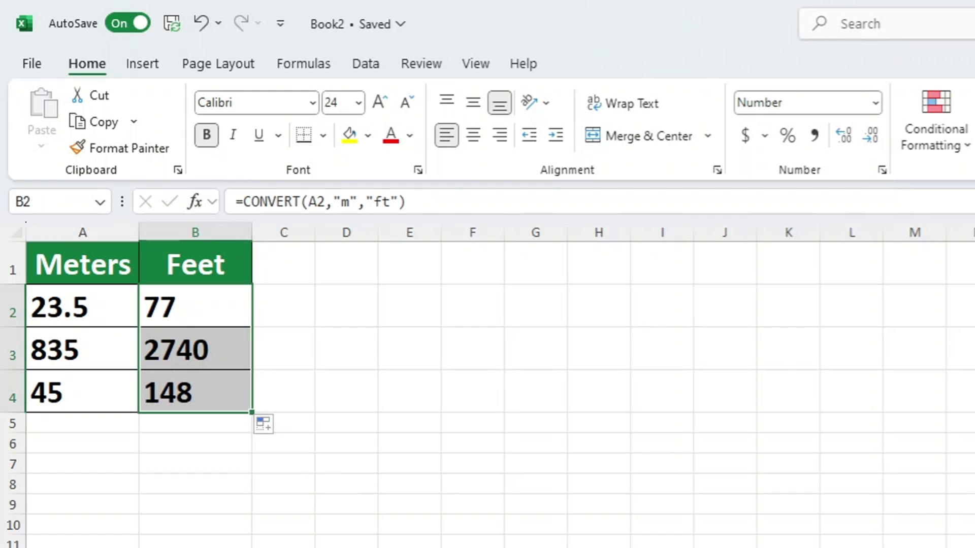